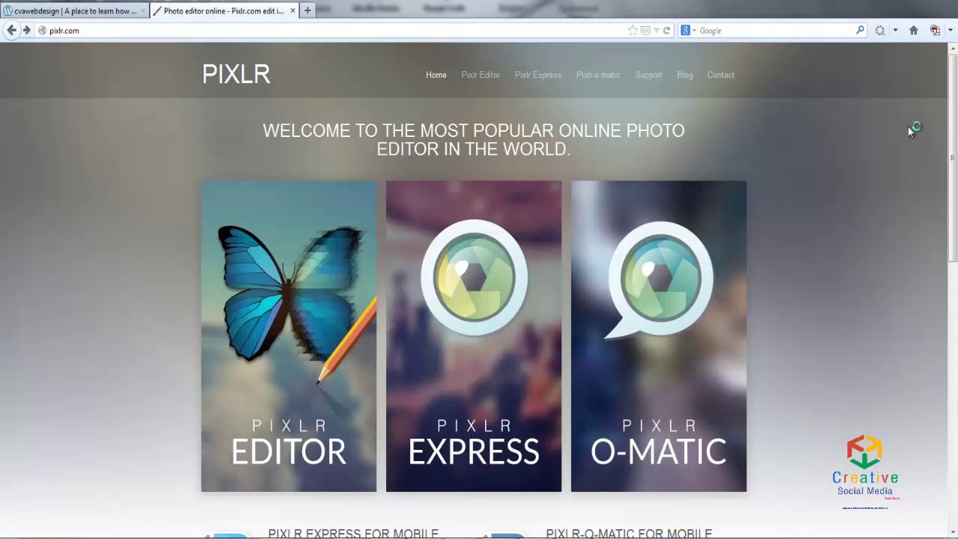
Launch Pixlr Editor, dismiss its start dialog, and change the language from Dutch to English.
mouse_move(949, 143)
left_mouse_down()
mouse_move(949, 215)
mouse_move(933, 257)
left_mouse_up()
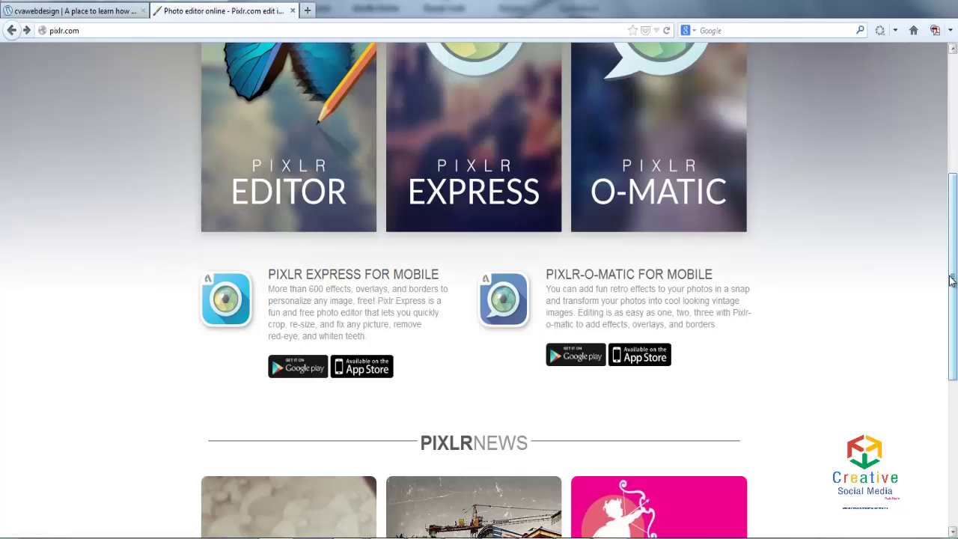
left_click_drag(951, 280, 954, 153)
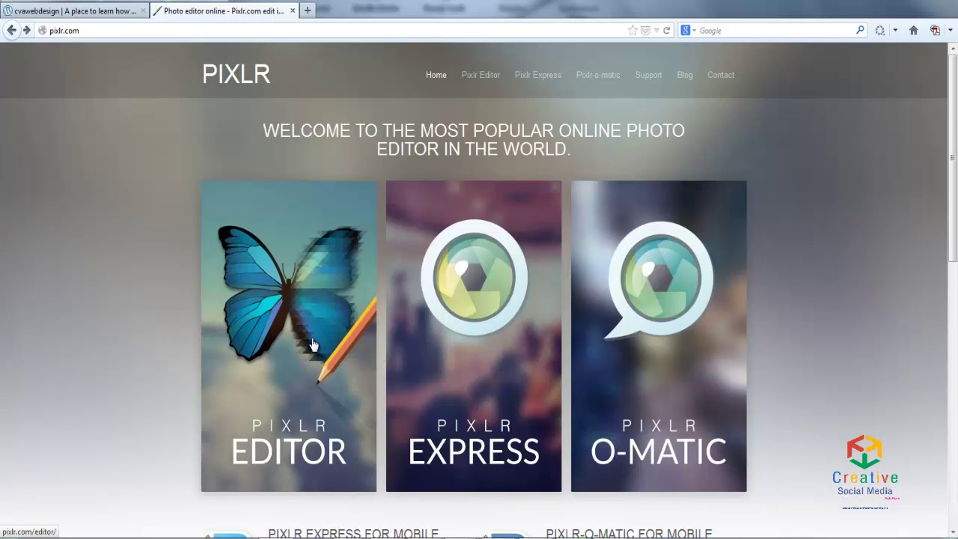
left_click(313, 345)
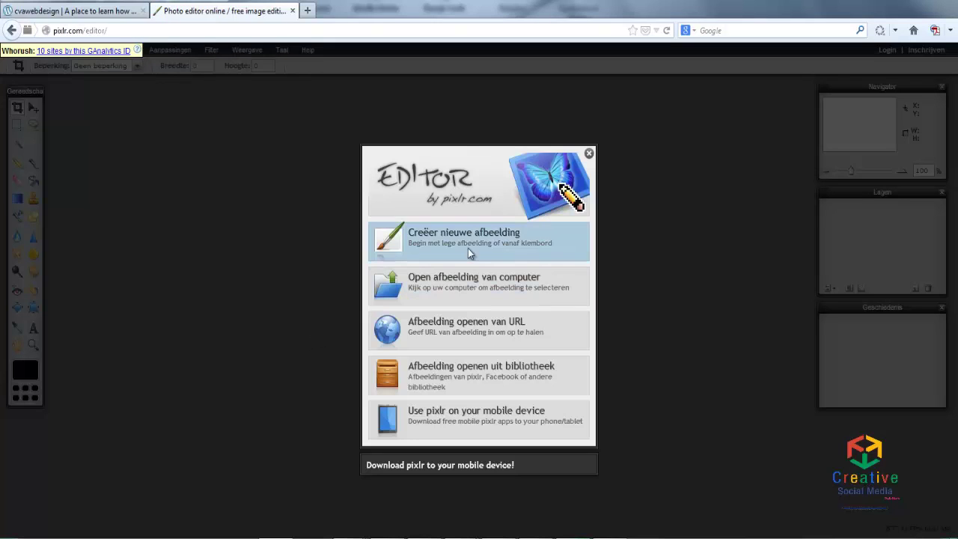
left_click(589, 154)
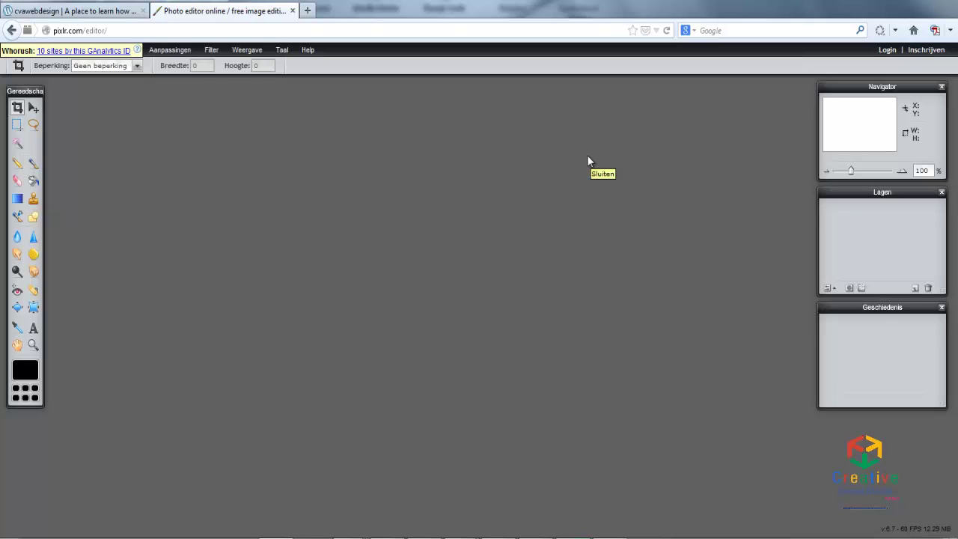
left_click(281, 51)
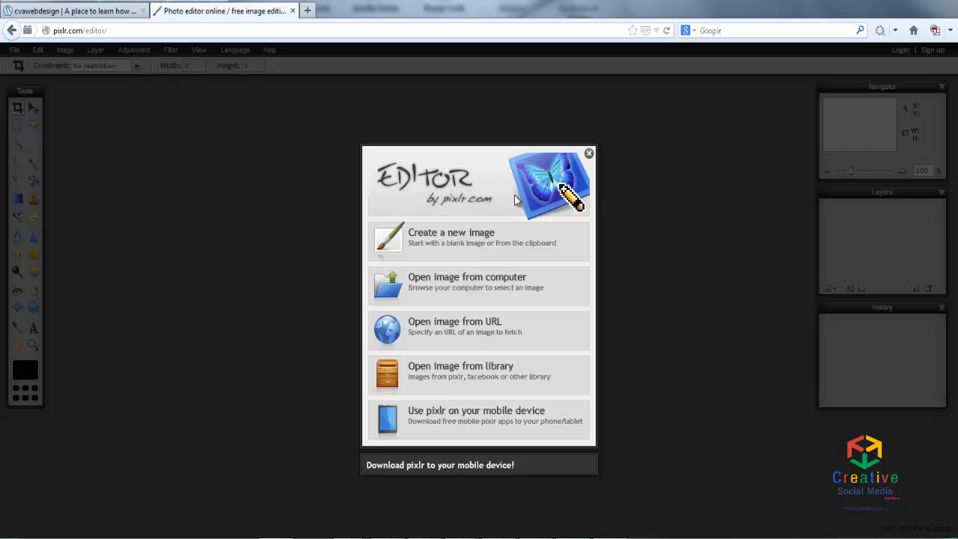
left_click(493, 238)
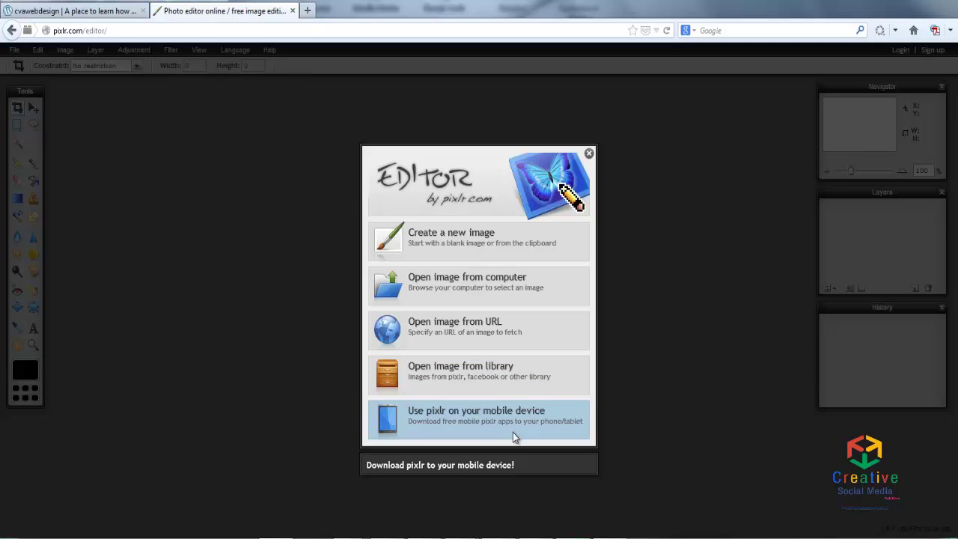
Open the bicycle photo 2010-08-11 11.32.58-2 from the computer.
left_click(517, 288)
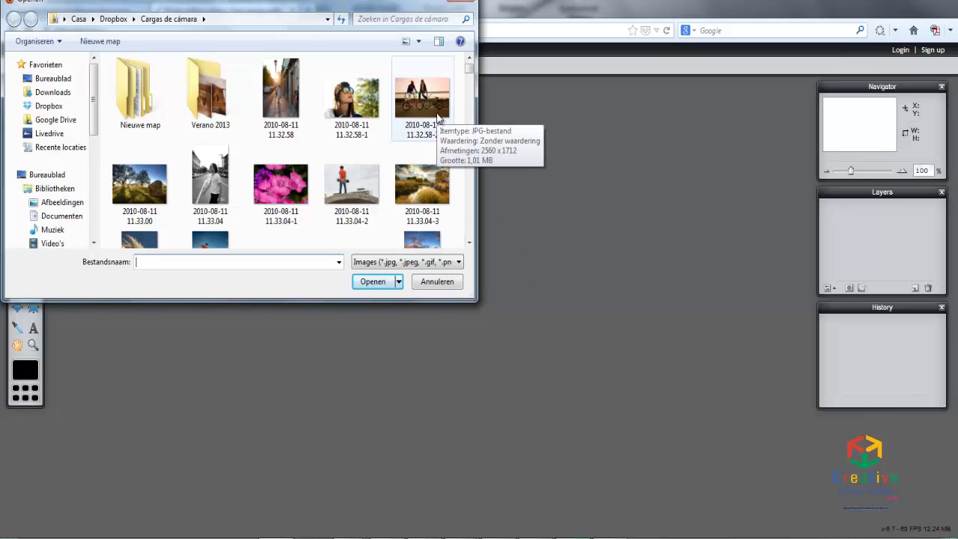
left_click(438, 118)
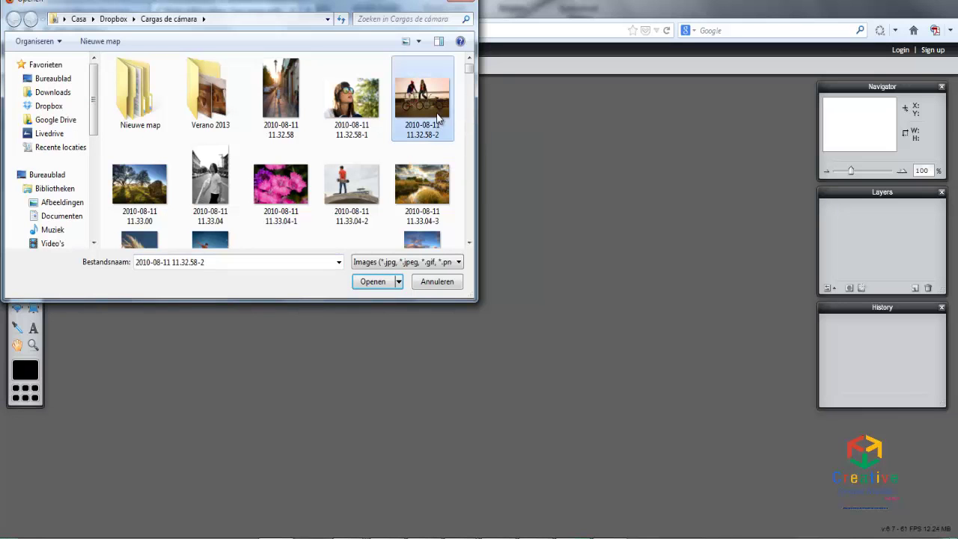
double_click(439, 117)
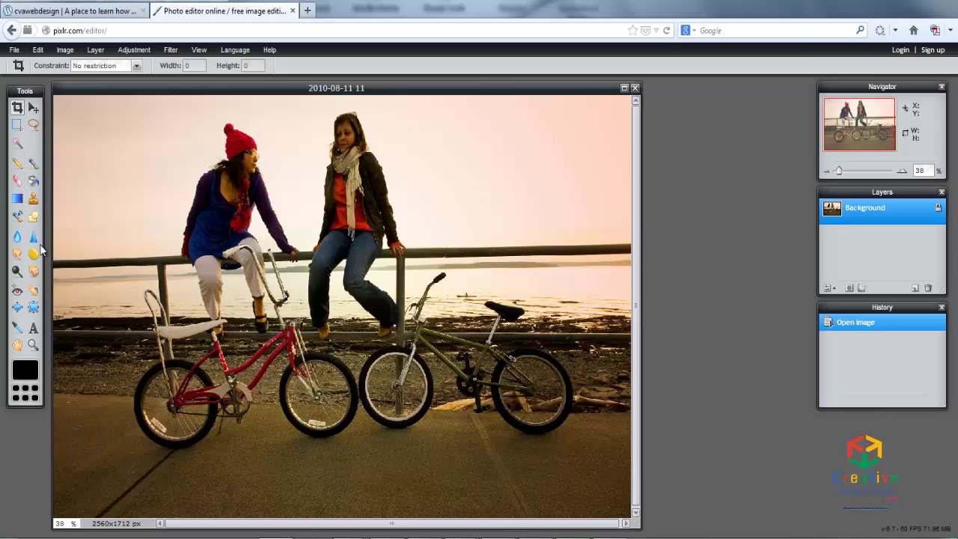
Place the text 'This is my first picture!' at the photo's top-left as a new layer.
left_click(33, 328)
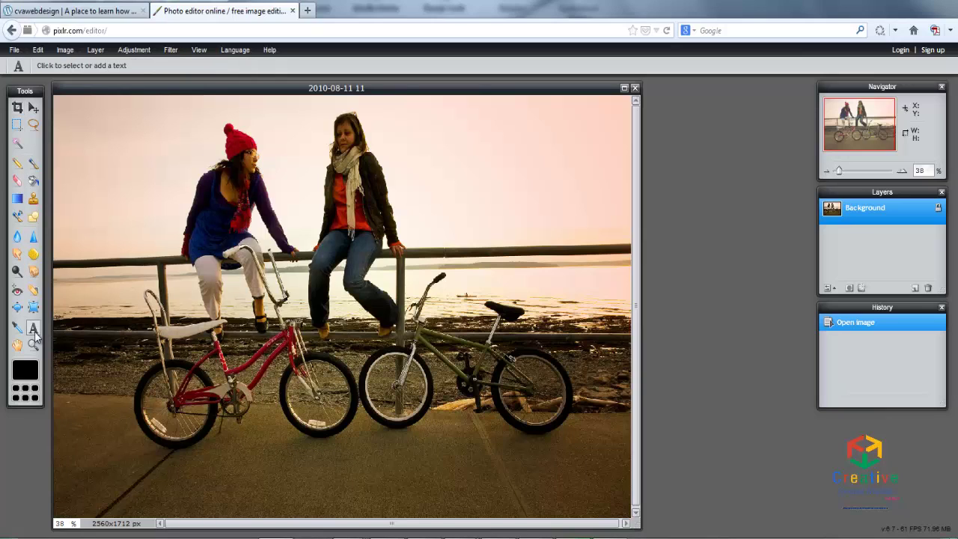
left_click(80, 147)
type("T")
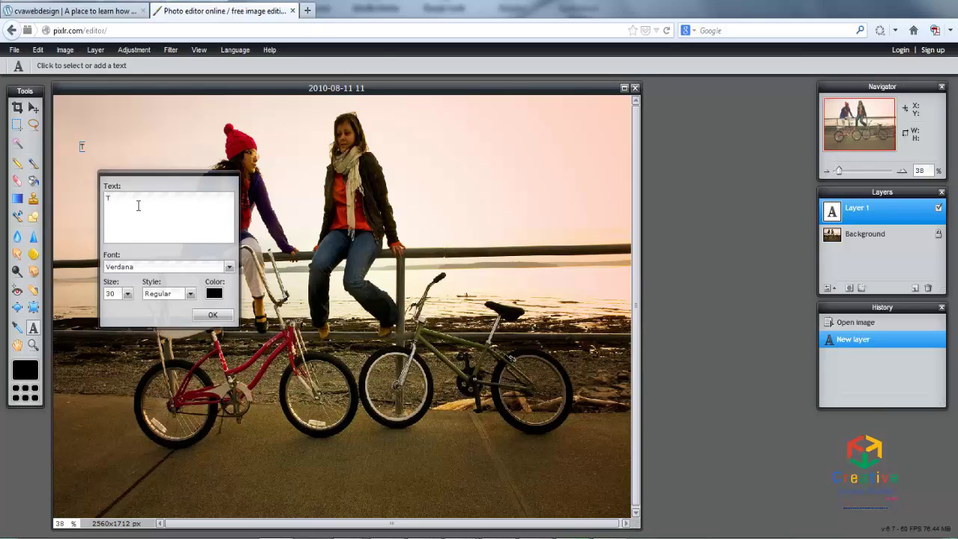
type("his i")
type("s my first")
type(" picture!")
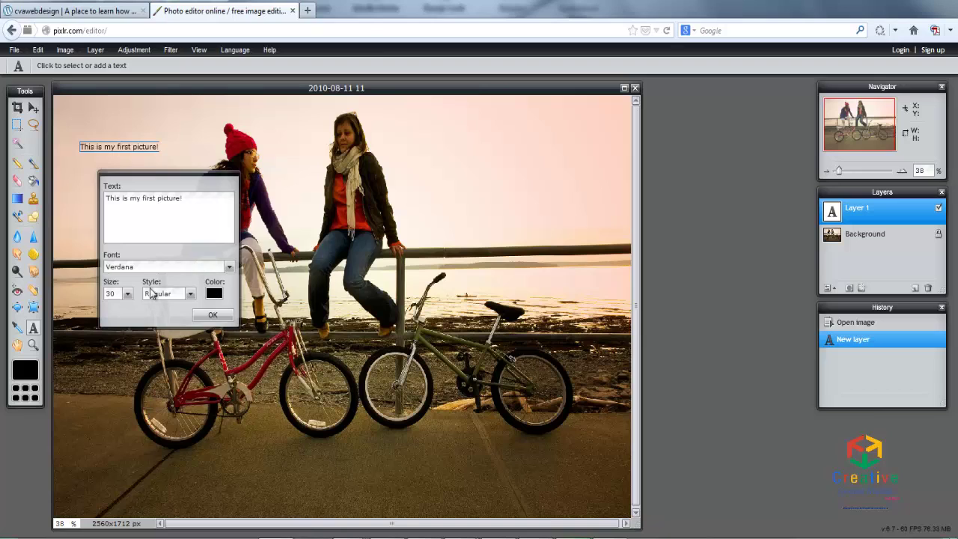
left_click(212, 315)
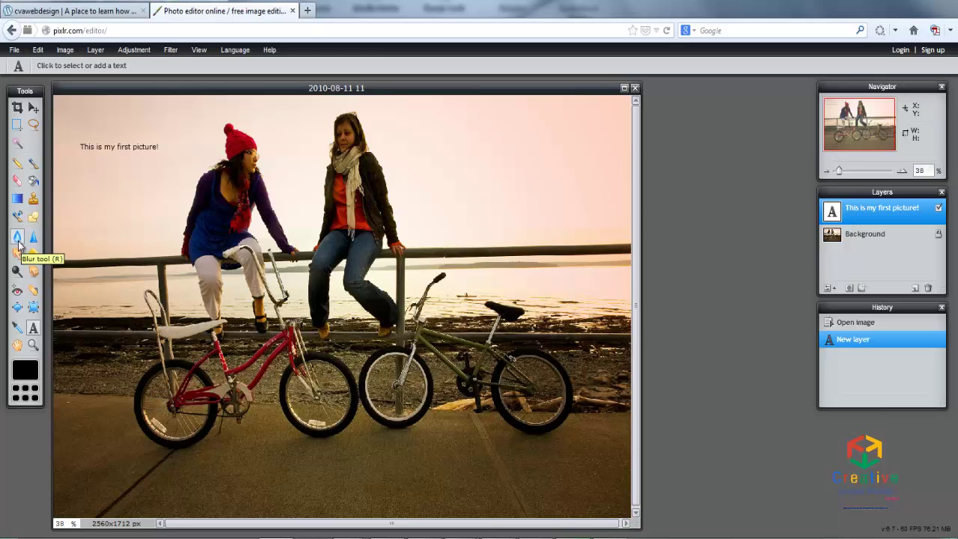
left_click(17, 241)
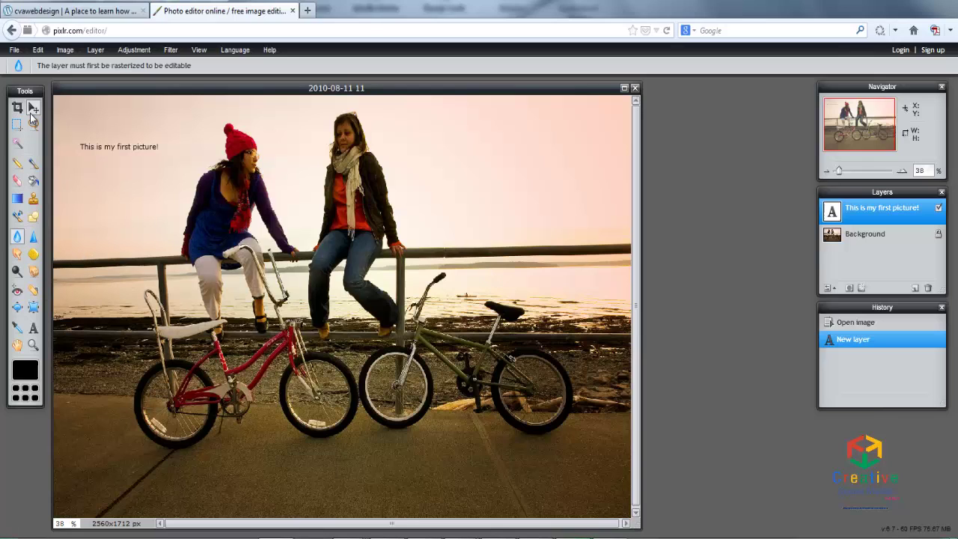
Crop the picture from its top-left corner down to 1518 × 1466 px.
left_click(17, 107)
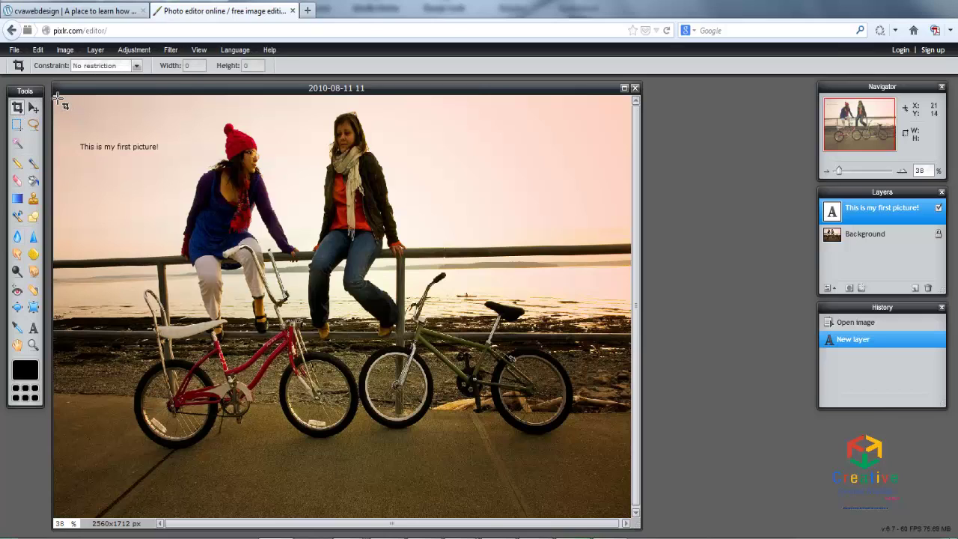
mouse_move(61, 96)
left_mouse_down()
mouse_move(69, 159)
mouse_move(434, 462)
mouse_move(407, 459)
left_mouse_up()
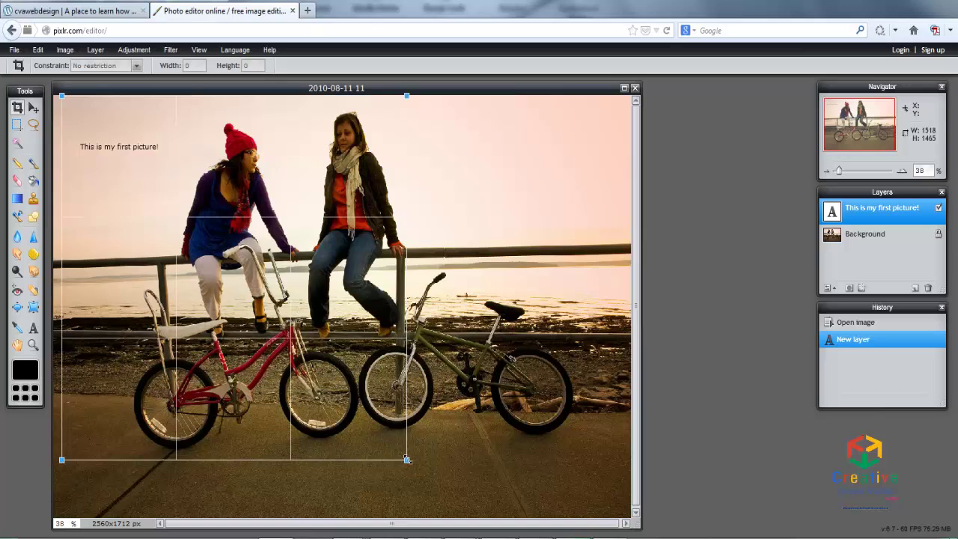
key("Return")
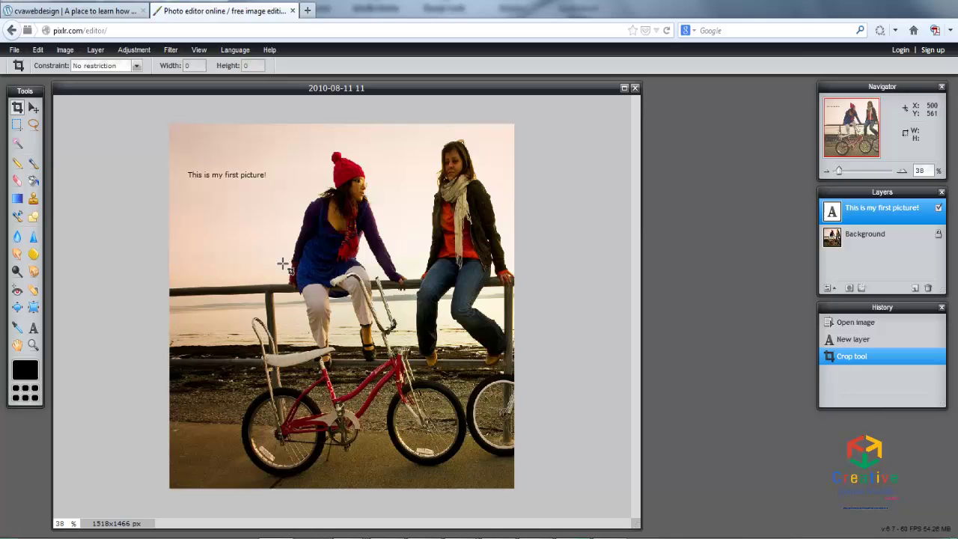
Set the image width to 600 px with constrained proportions, giving 600 × 579 px.
left_click(65, 51)
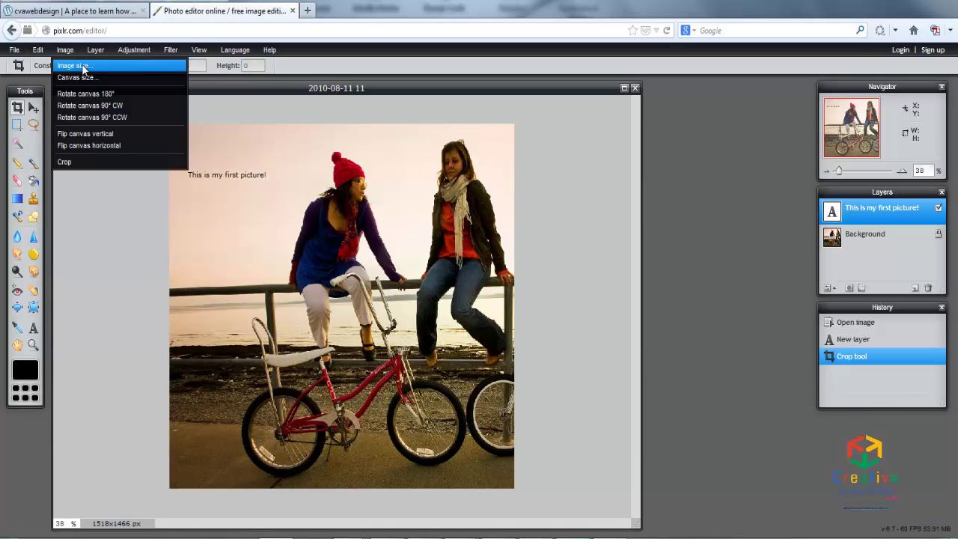
left_click(82, 66)
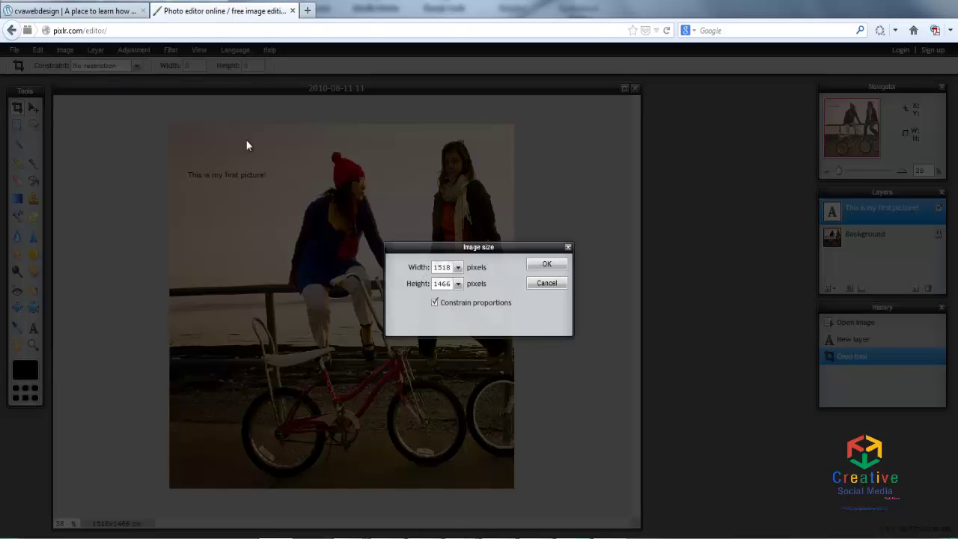
left_click(458, 268)
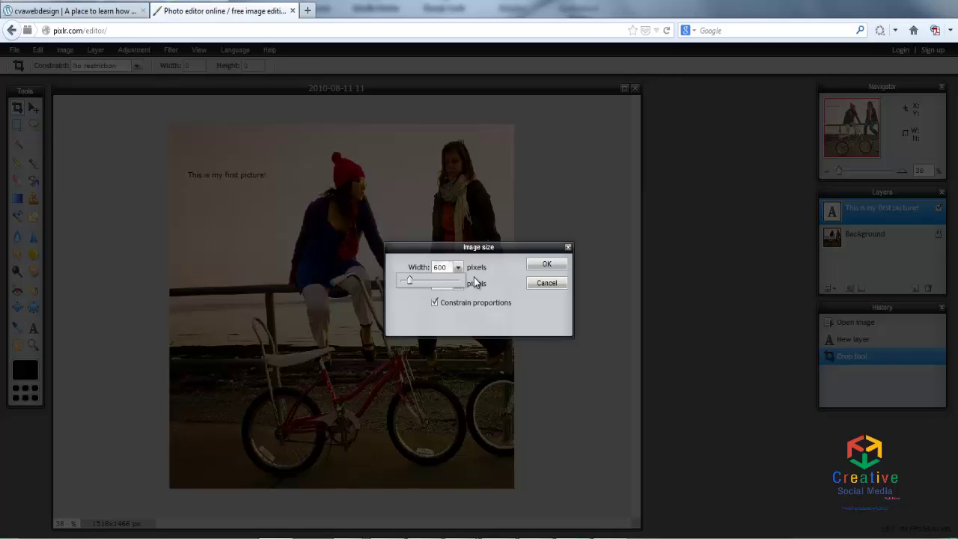
left_click(547, 268)
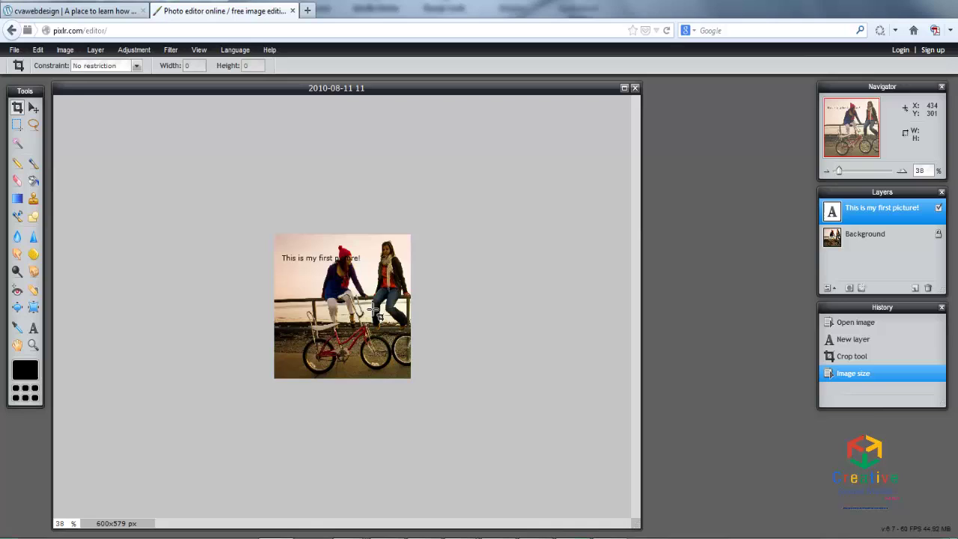
Prepare a computer save named 'For my blog' as a quality-80 JPEG.
left_click(14, 50)
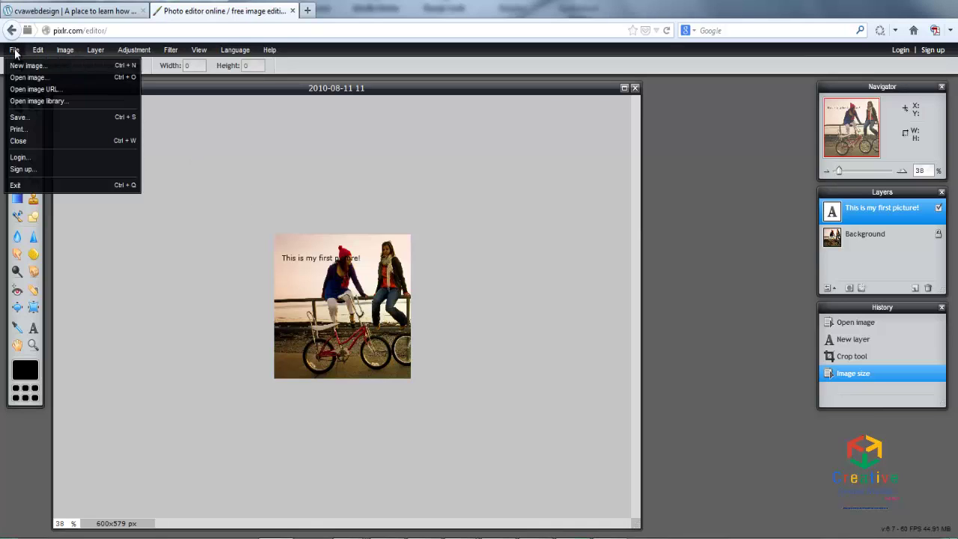
left_click(37, 117)
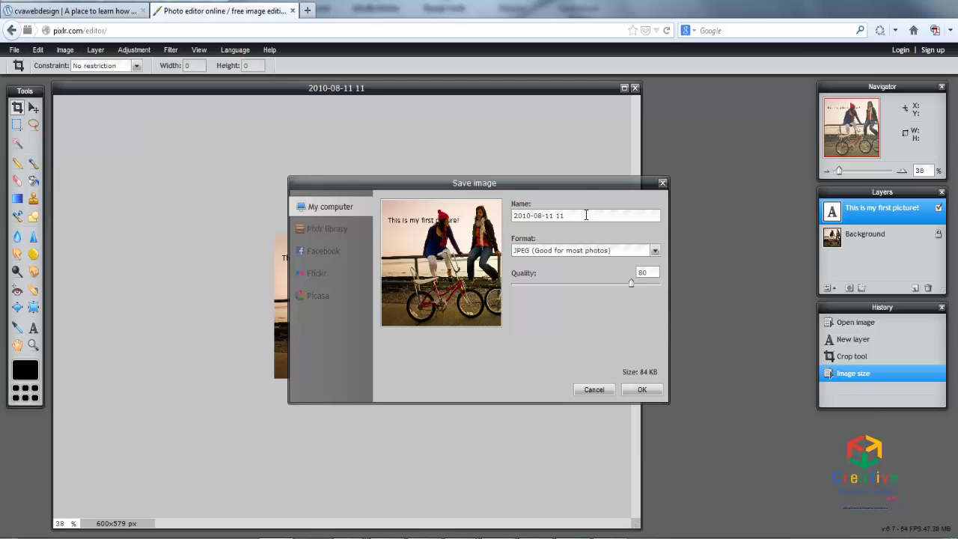
left_click_drag(586, 215, 491, 223)
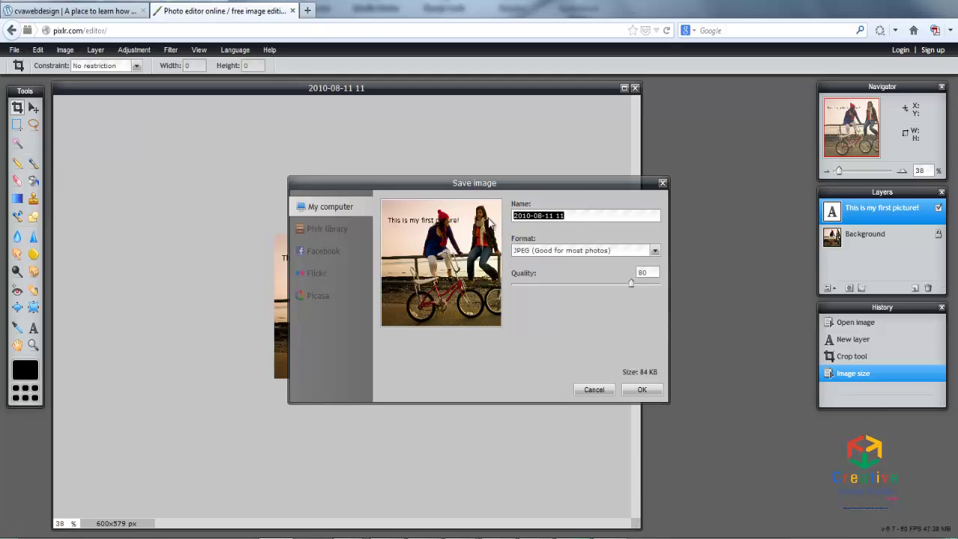
type("Fo")
type("r my blog")
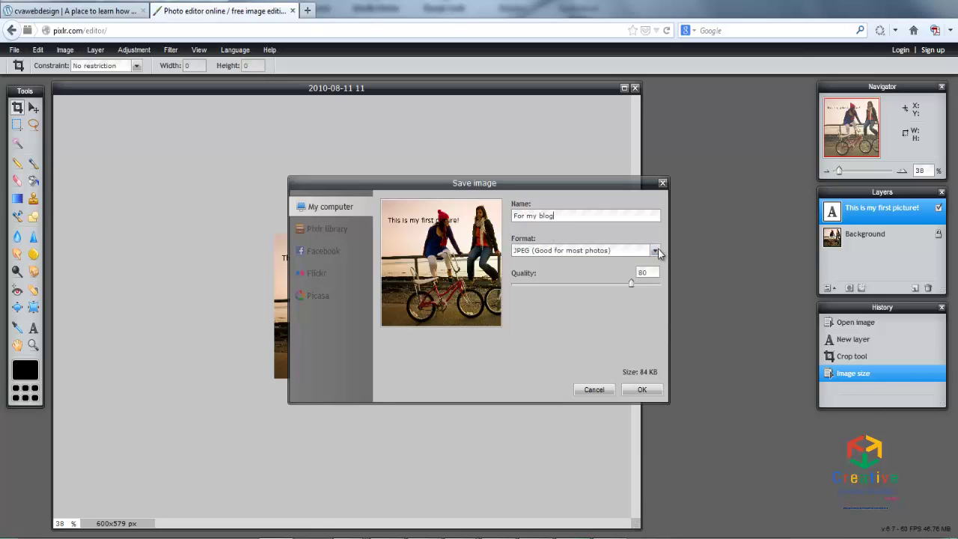
left_click(656, 251)
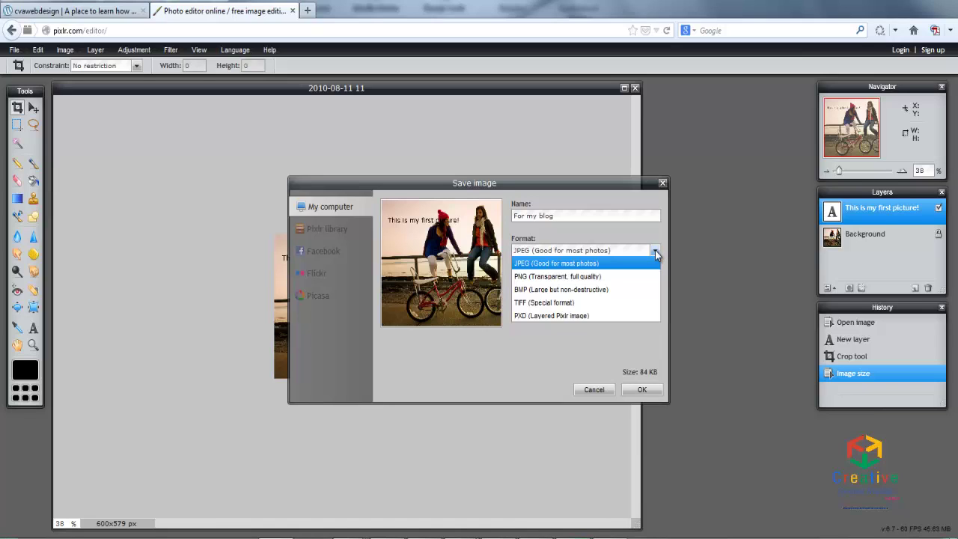
left_click(655, 253)
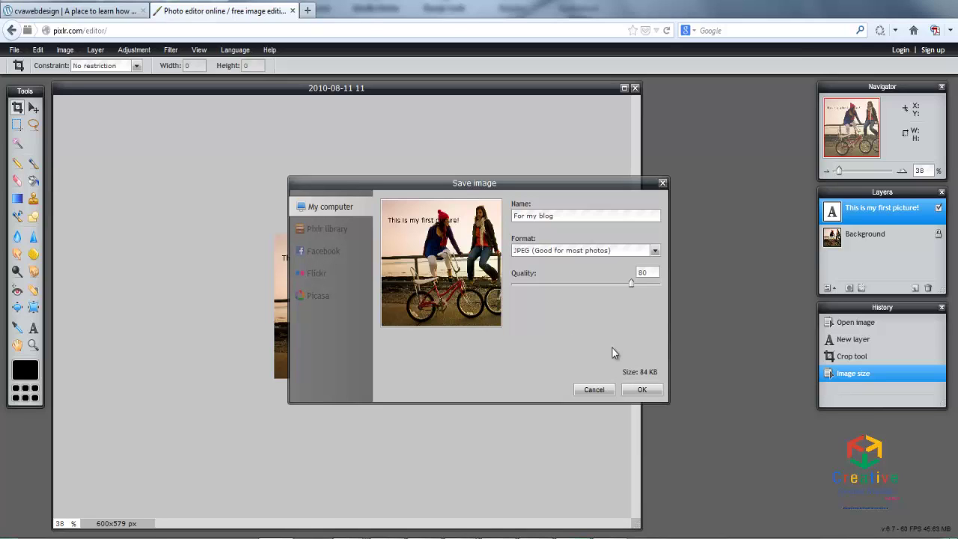
Save 'For my blog' into the Afbeeldingen library.
left_click(648, 392)
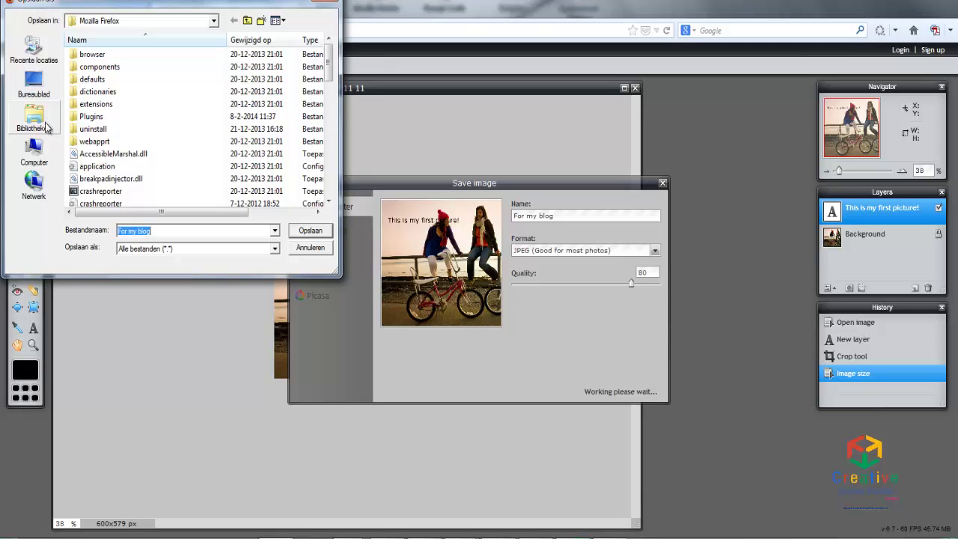
left_click(45, 128)
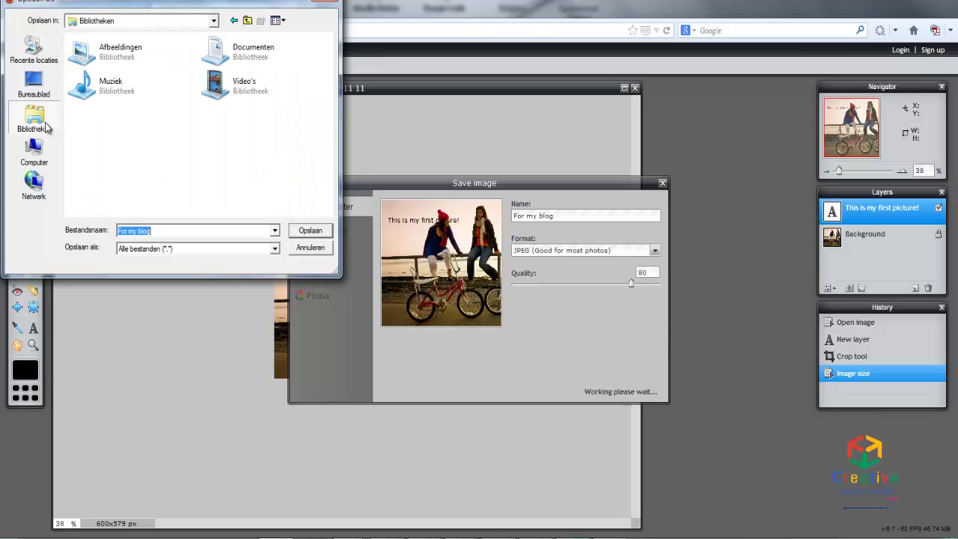
left_click(141, 54)
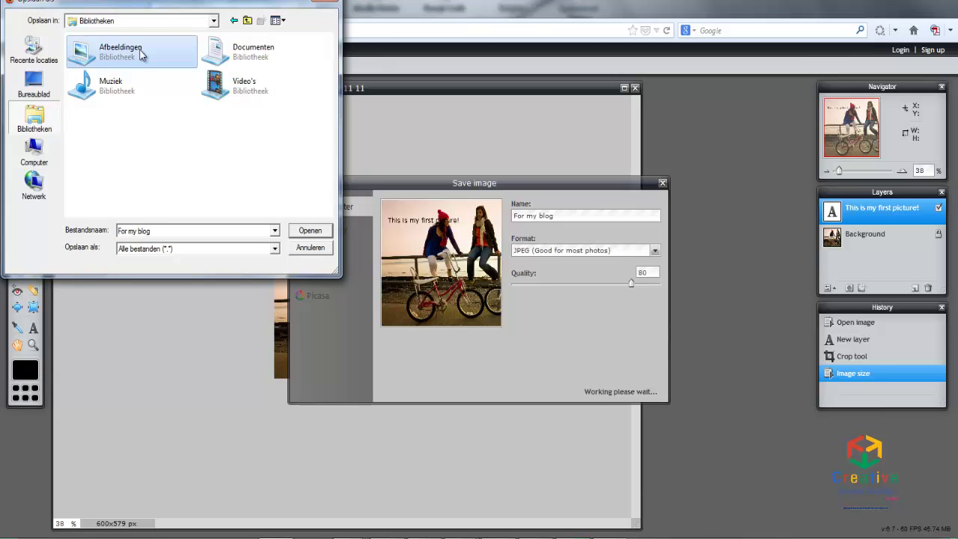
left_click(322, 236)
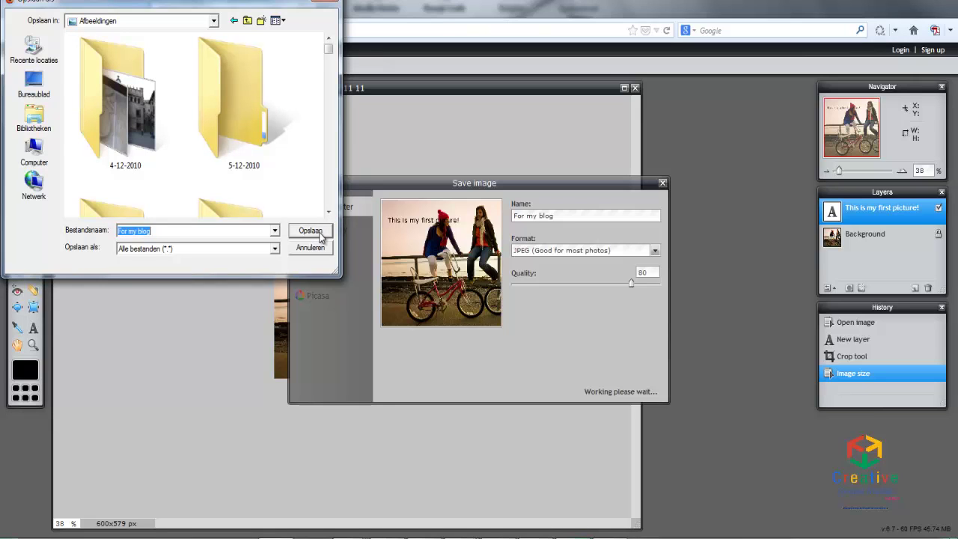
left_click(321, 236)
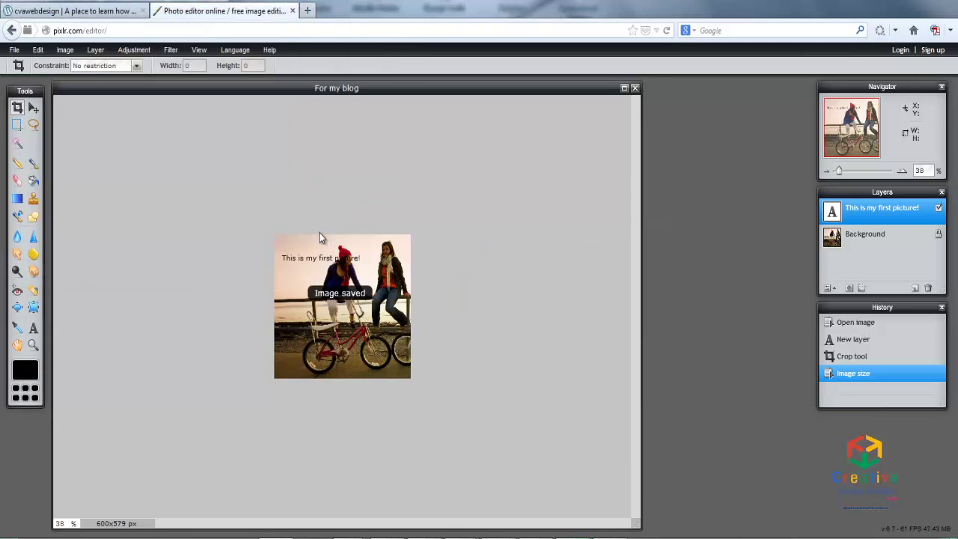